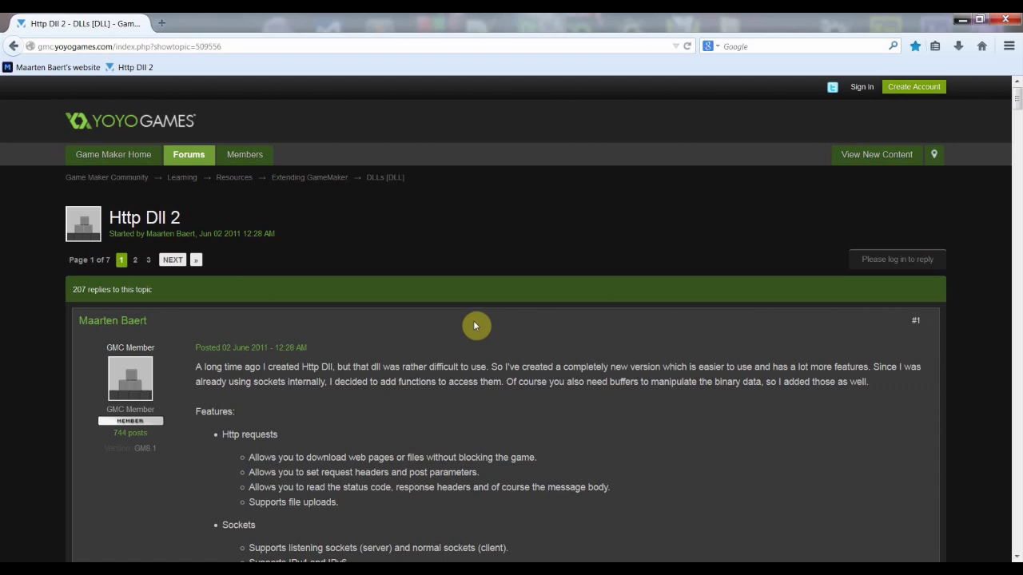
# Read through the feature list and description in the first post of the Http Dll 2 forum topic
pyautogui.click(474, 325)
pyautogui.scroll(-3, 467, 318)
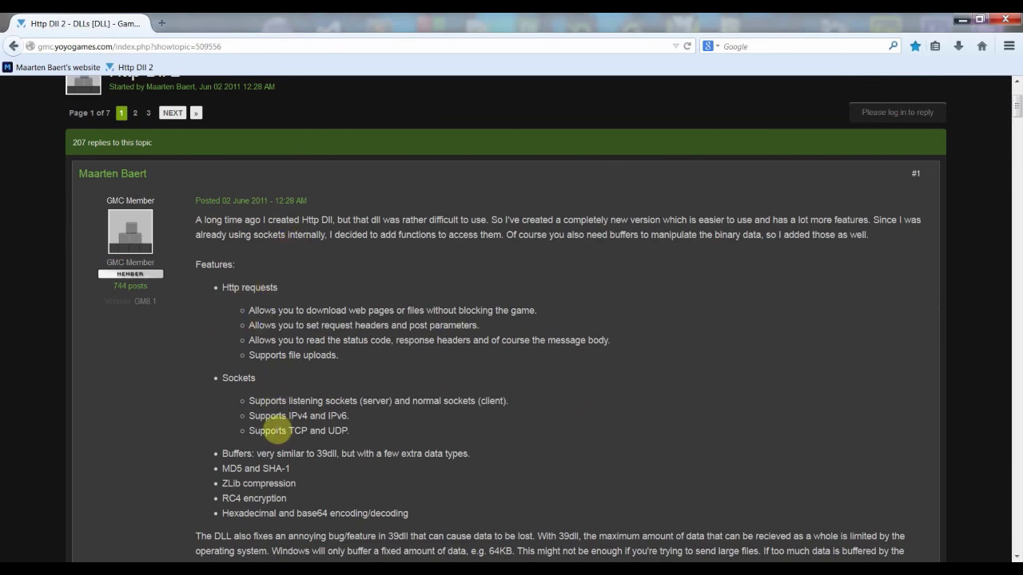
pyautogui.scroll(-2, 352, 434)
pyautogui.scroll(-2, 352, 434)
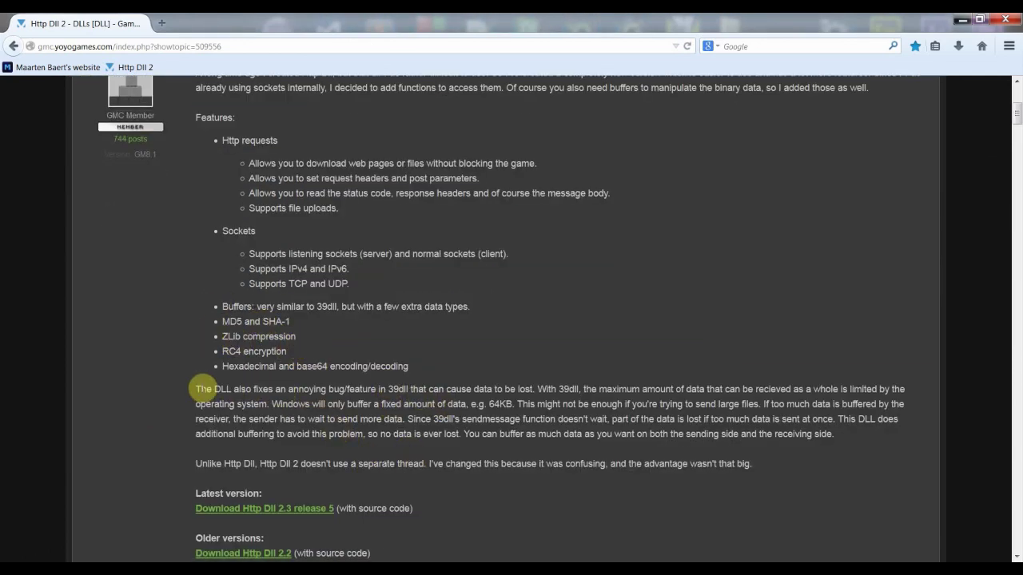
pyautogui.scroll(5, 272, 389)
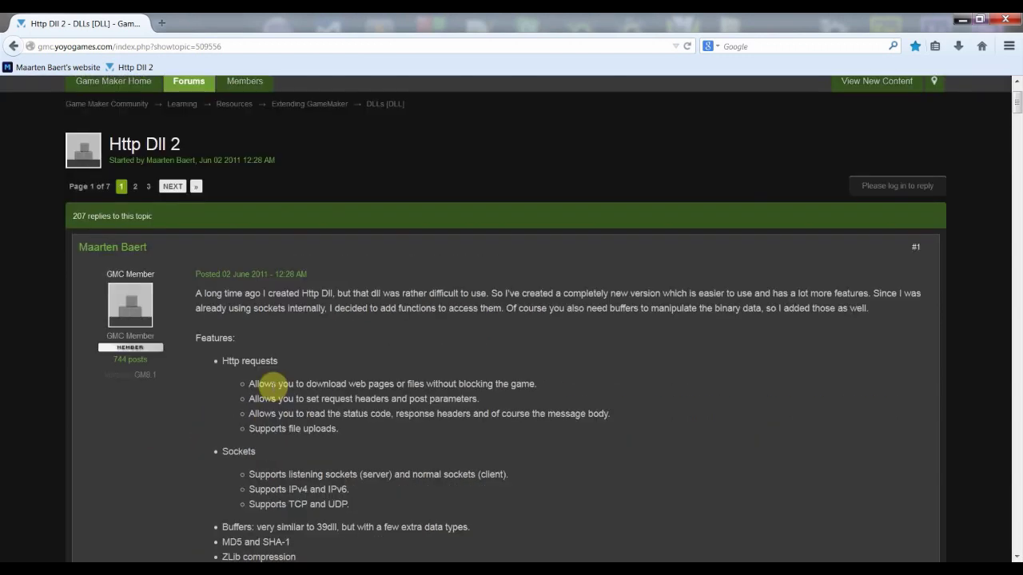
pyautogui.scroll(-2, 272, 389)
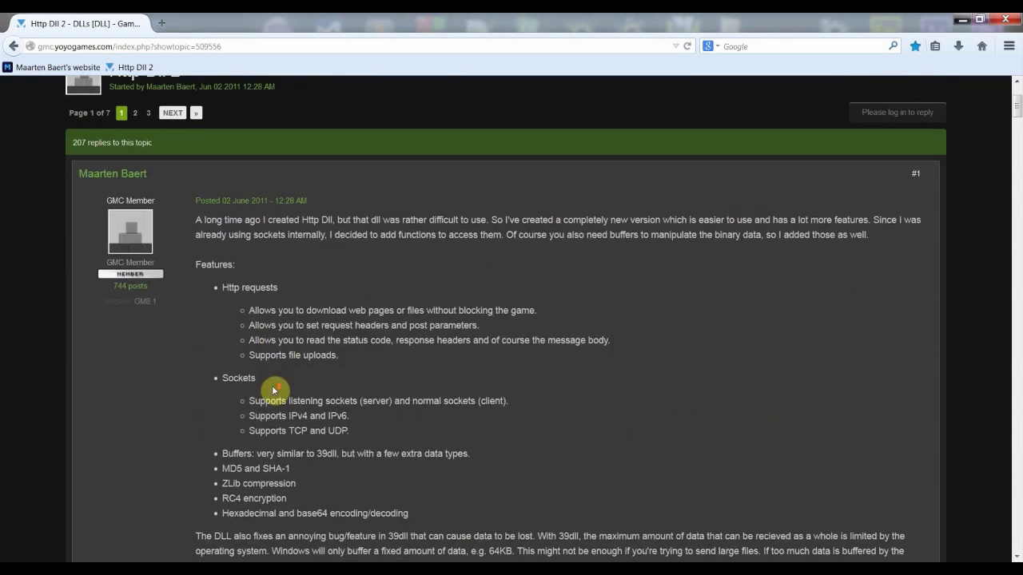
pyautogui.scroll(3, 272, 389)
pyautogui.scroll(-2, 274, 384)
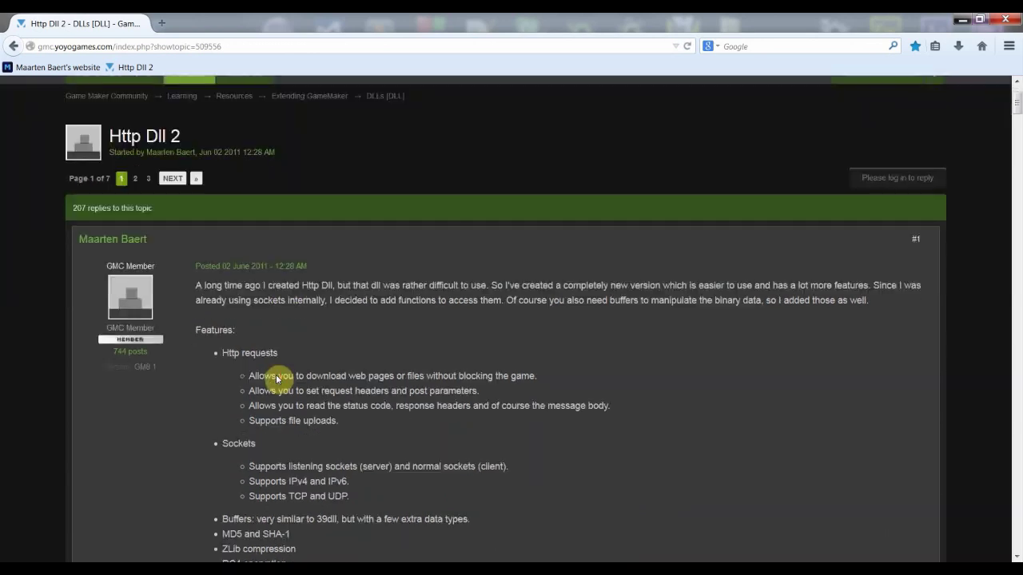
pyautogui.scroll(-3, 277, 380)
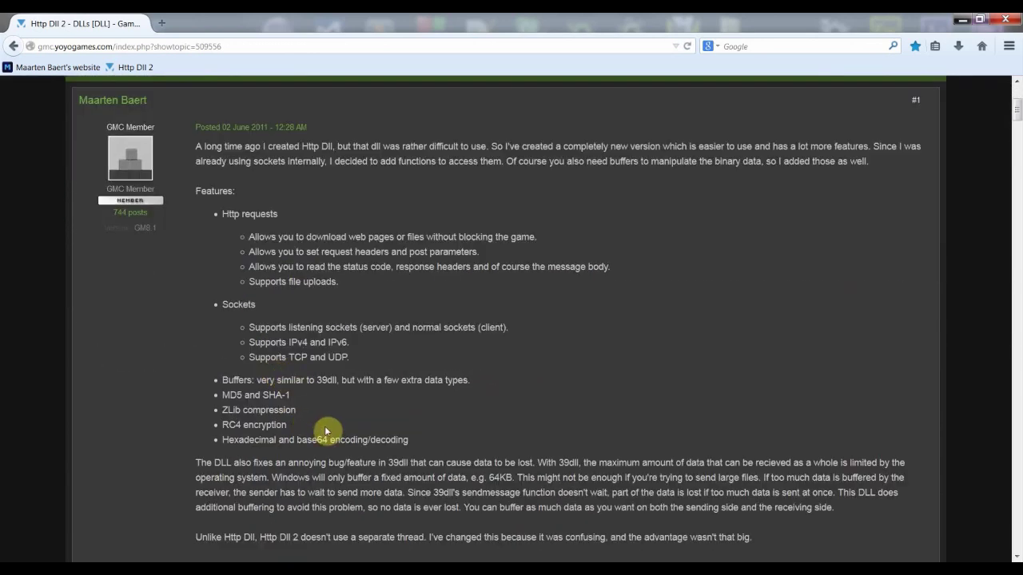
pyautogui.scroll(5, 326, 431)
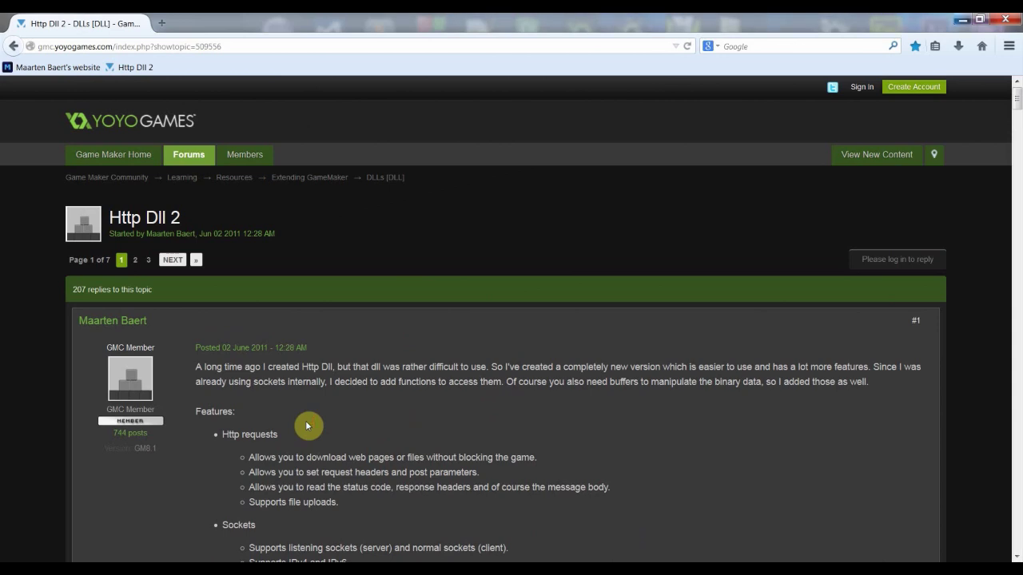
pyautogui.scroll(-6, 306, 423)
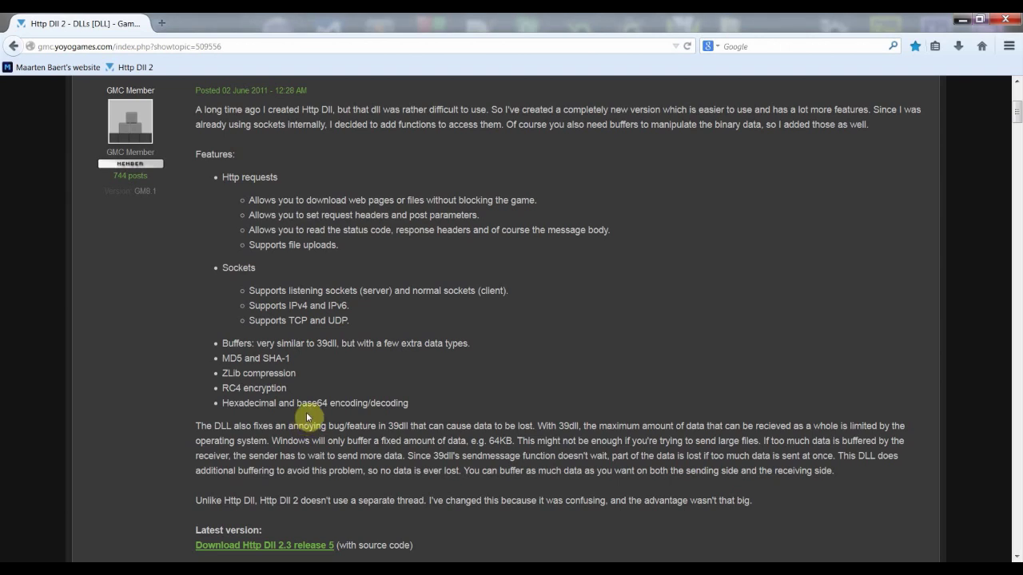
pyautogui.scroll(5, 307, 416)
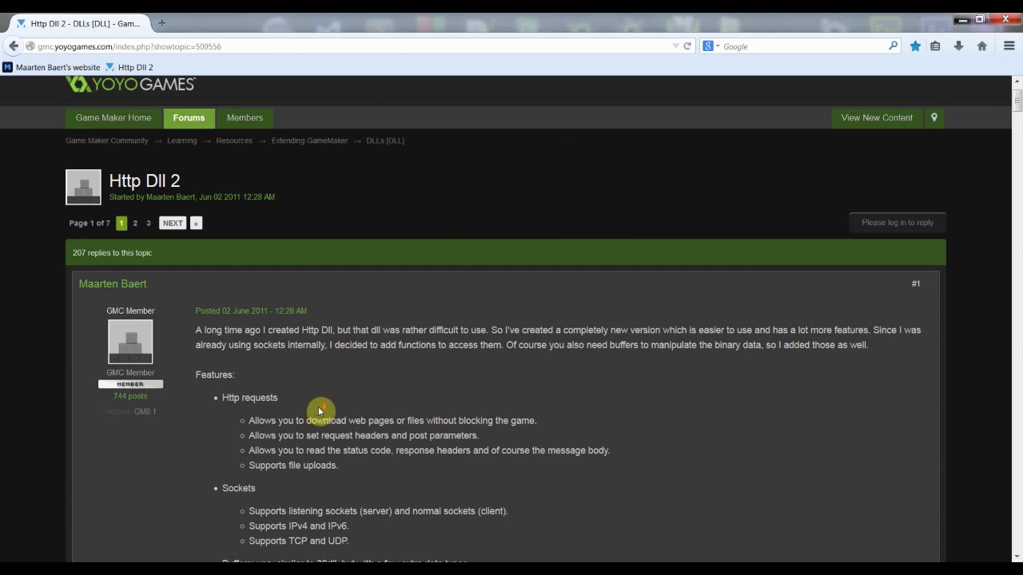
pyautogui.scroll(-3, 318, 409)
pyautogui.scroll(4, 318, 411)
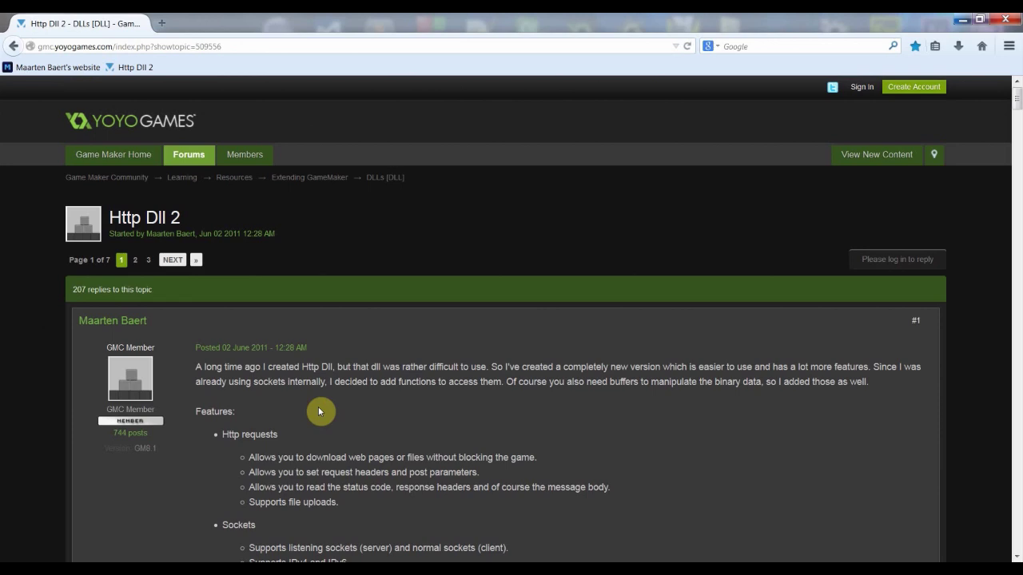
# Examine the Http Dll 2 post's latest and older version download links, documentation link and license section
pyautogui.scroll(-5, 320, 411)
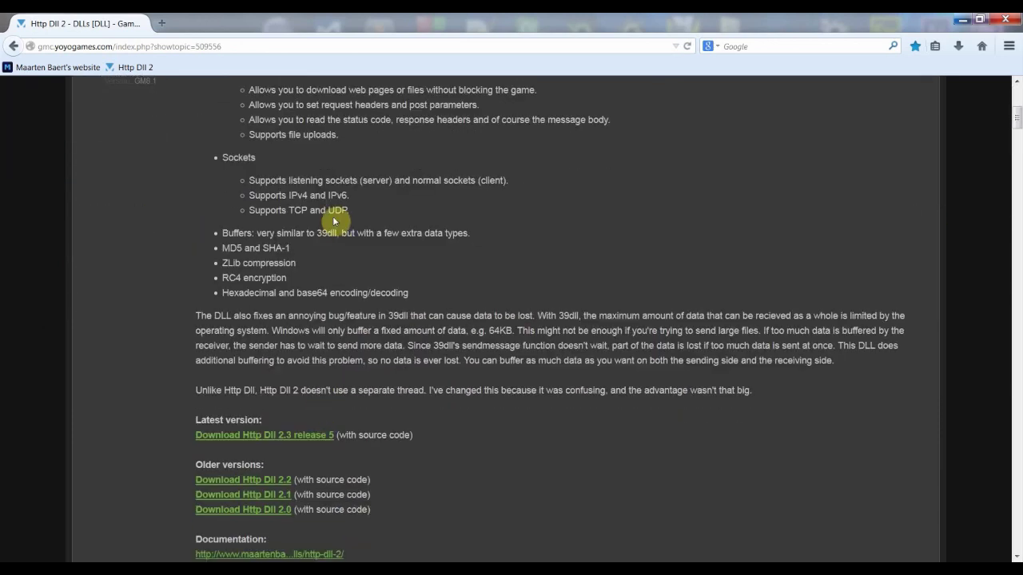
pyautogui.scroll(-2, 334, 219)
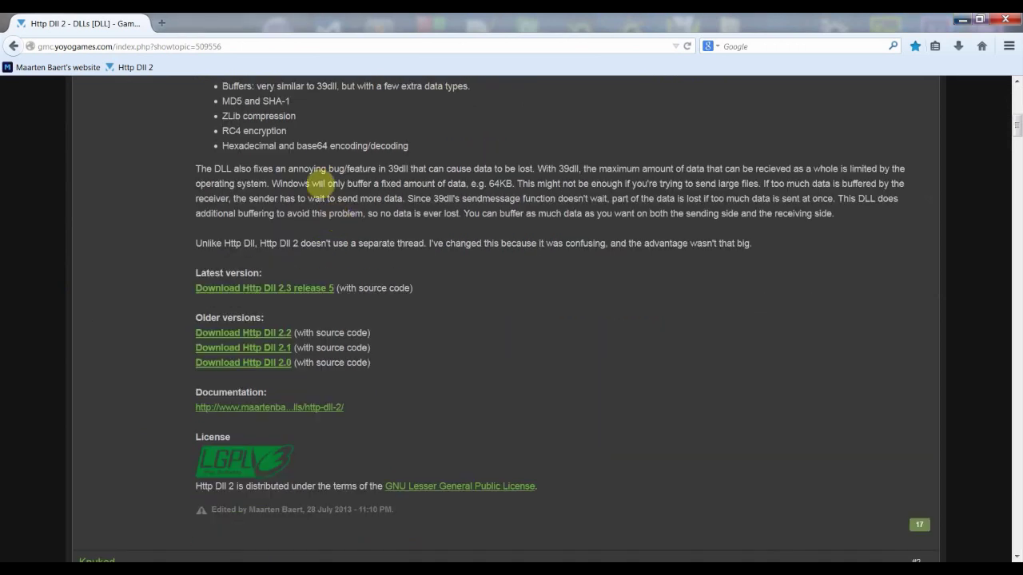
pyautogui.click(242, 346)
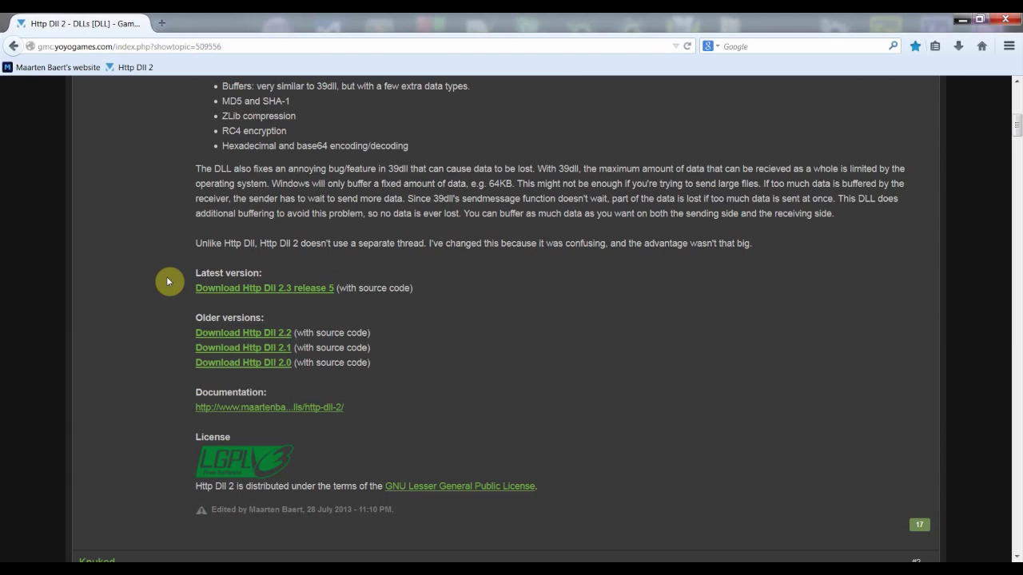
pyautogui.scroll(8, 169, 281)
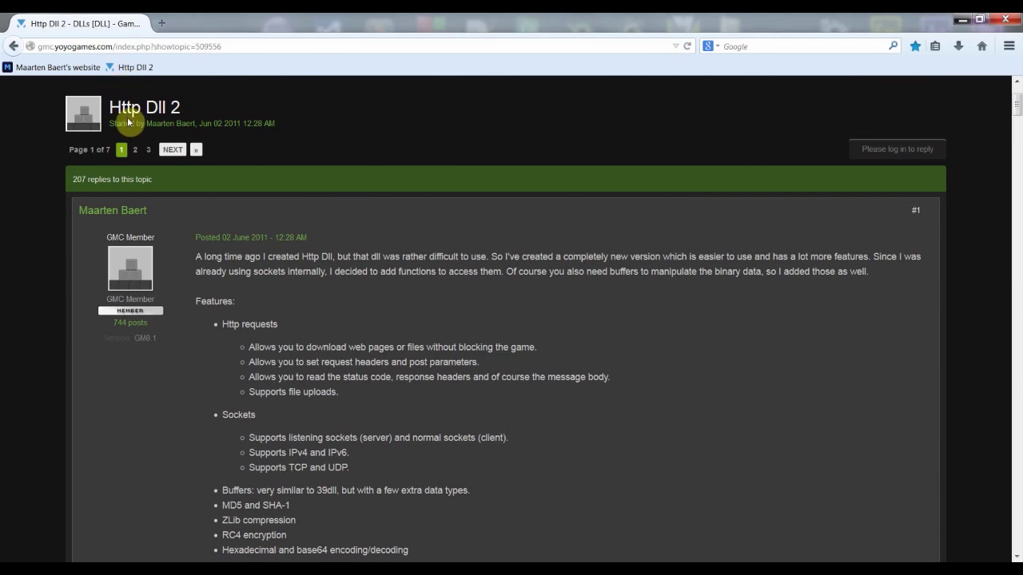
pyautogui.scroll(2, 171, 171)
pyautogui.scroll(-5, 194, 178)
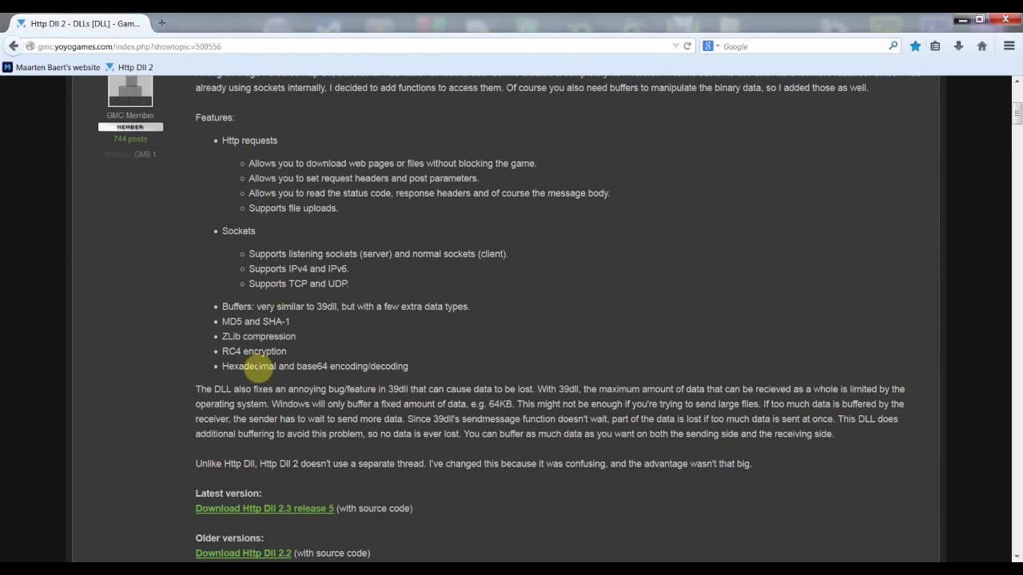
pyautogui.scroll(3, 259, 382)
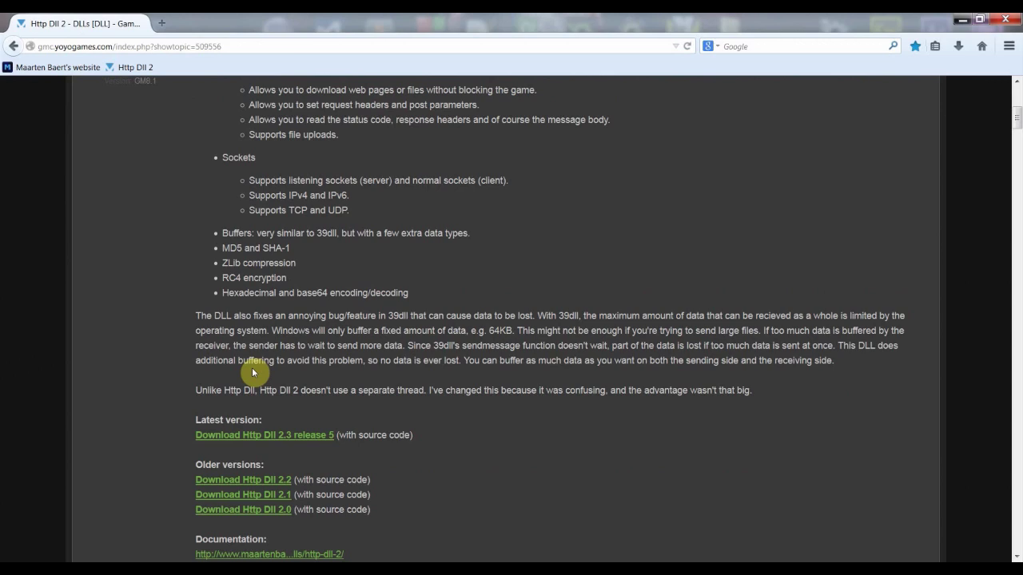
pyautogui.scroll(-3, 252, 368)
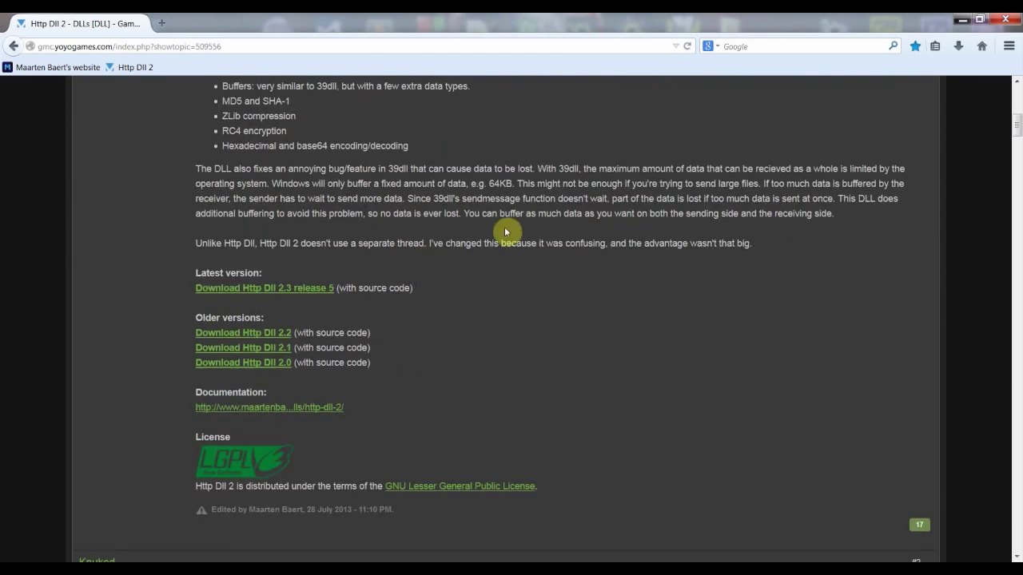
# Open the Http Dll 2 documentation link from the forum post and bring up the documentation page
pyautogui.click(216, 408)
pyautogui.click(126, 24)
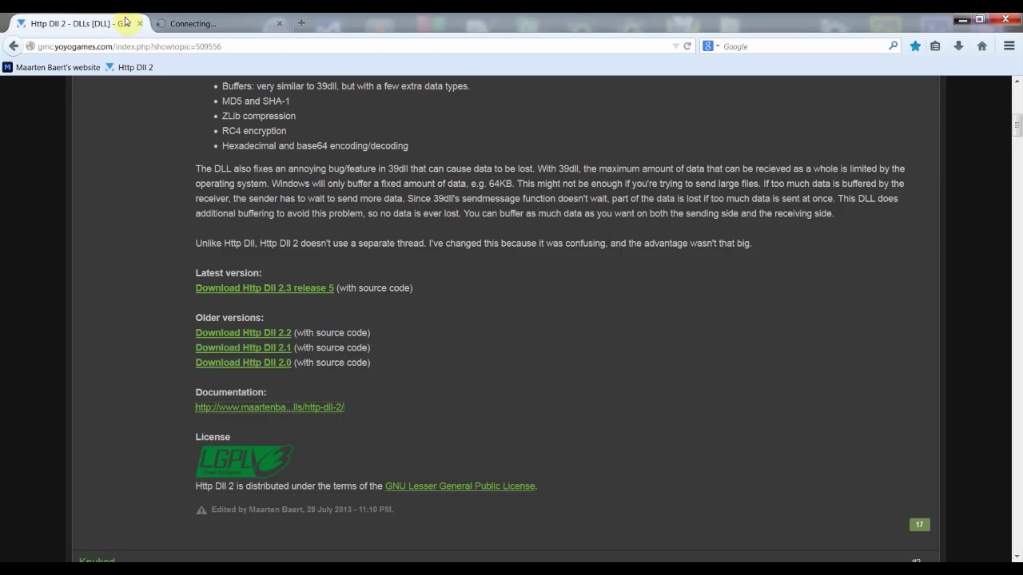
pyautogui.click(240, 23)
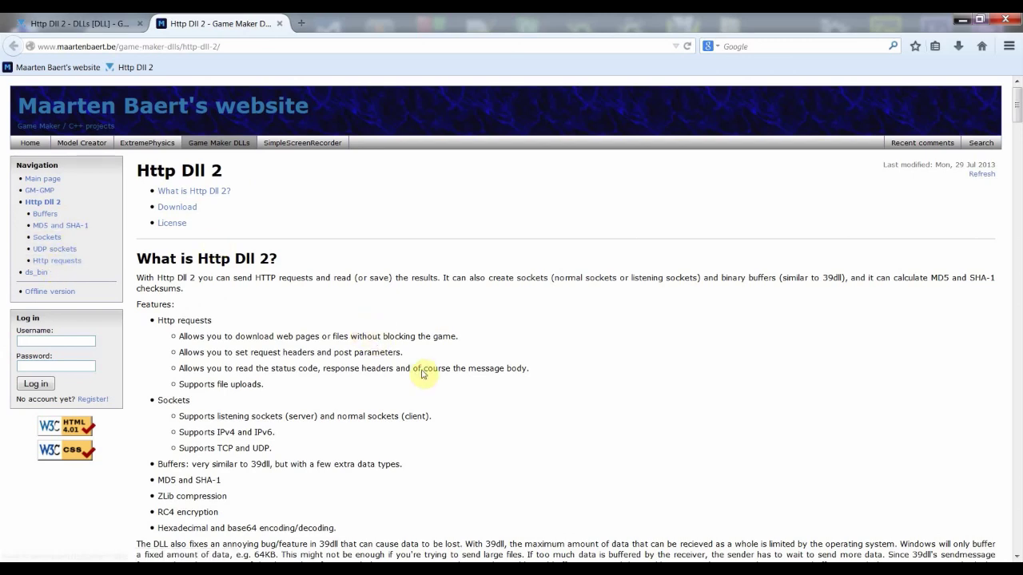
# Examine the documentation page's features, downloads, GM Studio note and comments, and compare its download links with the forum post
pyautogui.scroll(-5, 419, 350)
pyautogui.scroll(-5, 459, 338)
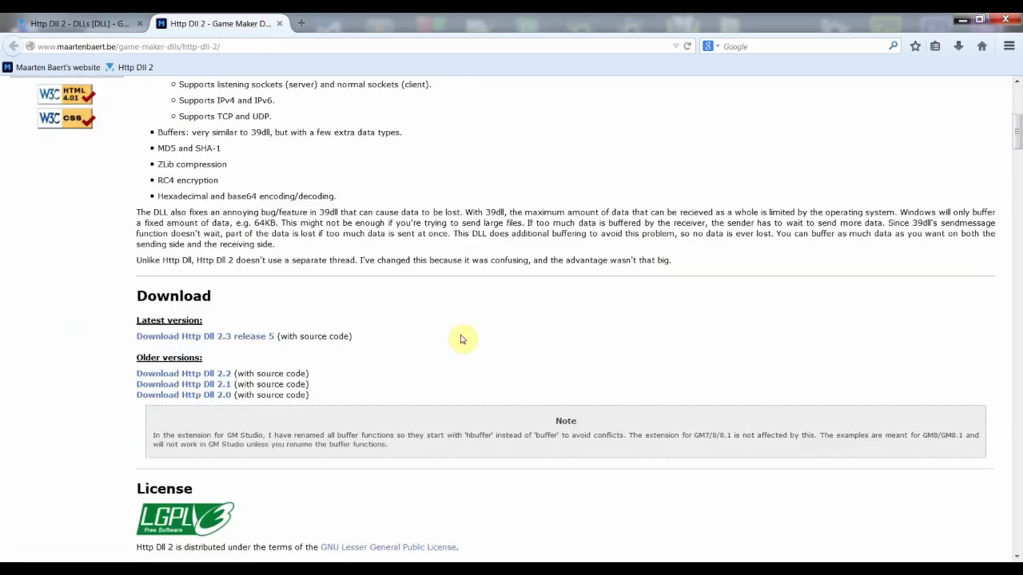
pyautogui.scroll(9, 459, 338)
pyautogui.scroll(1, 457, 338)
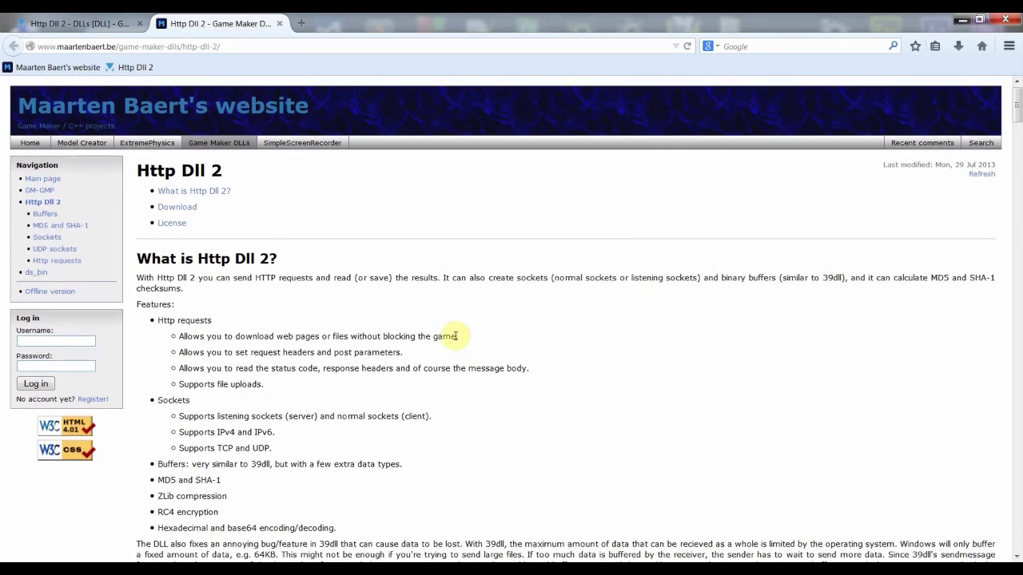
pyautogui.scroll(-8, 515, 340)
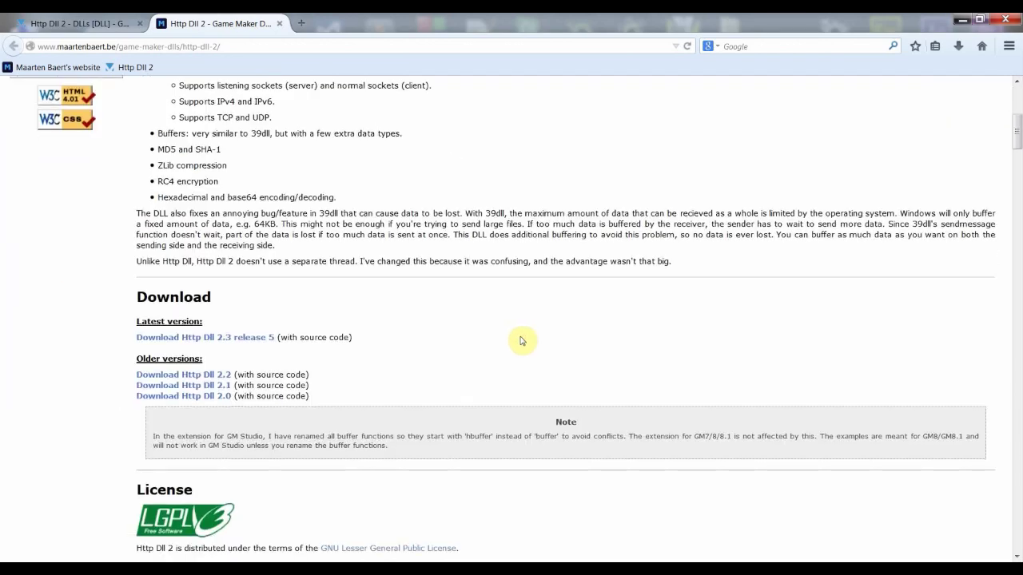
pyautogui.scroll(-8, 518, 341)
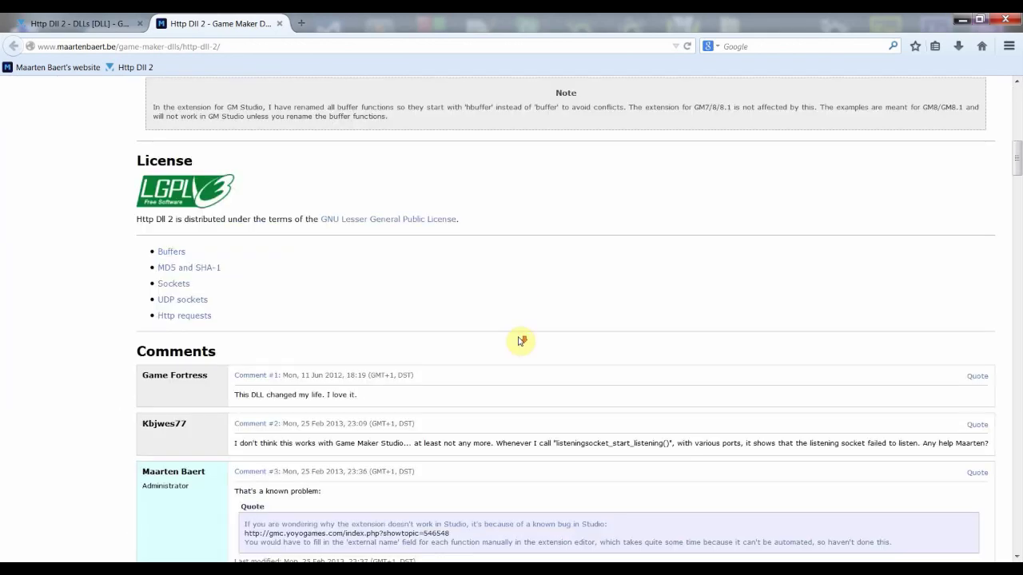
pyautogui.scroll(2, 515, 341)
pyautogui.scroll(4, 312, 265)
pyautogui.scroll(-20, 354, 406)
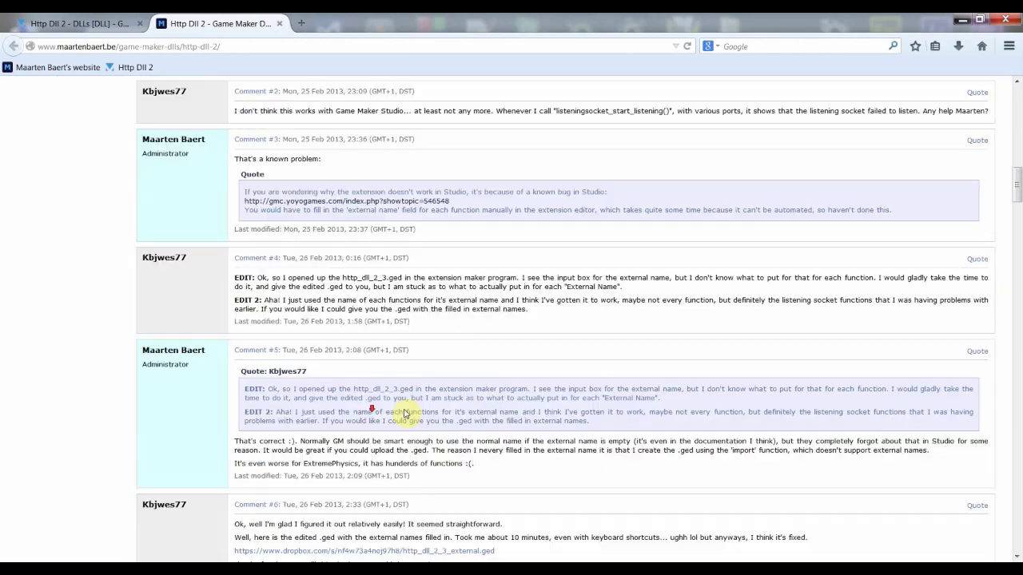
pyautogui.scroll(20, 405, 414)
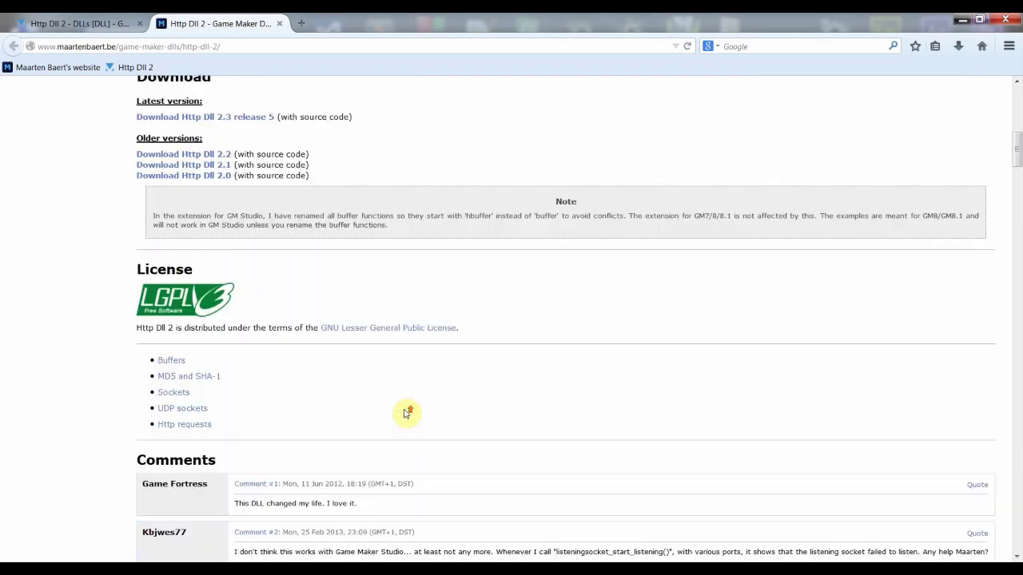
pyautogui.scroll(1, 405, 414)
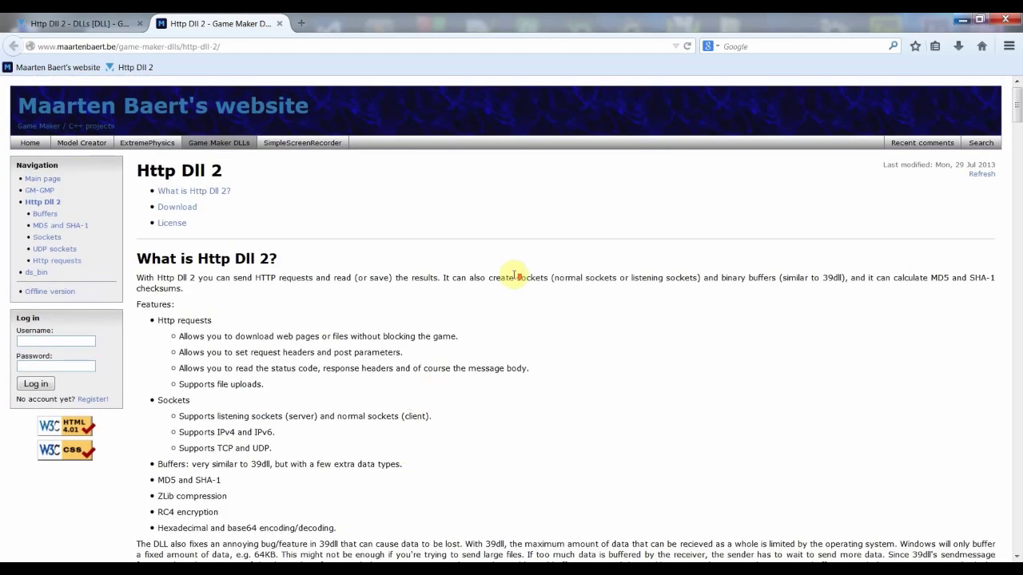
pyautogui.scroll(-7, 479, 256)
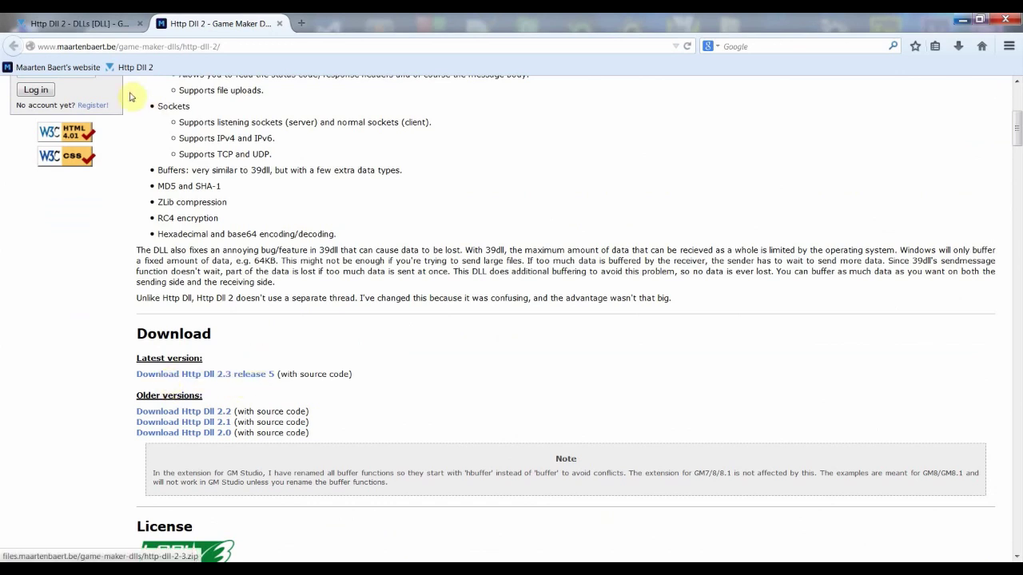
pyautogui.click(42, 16)
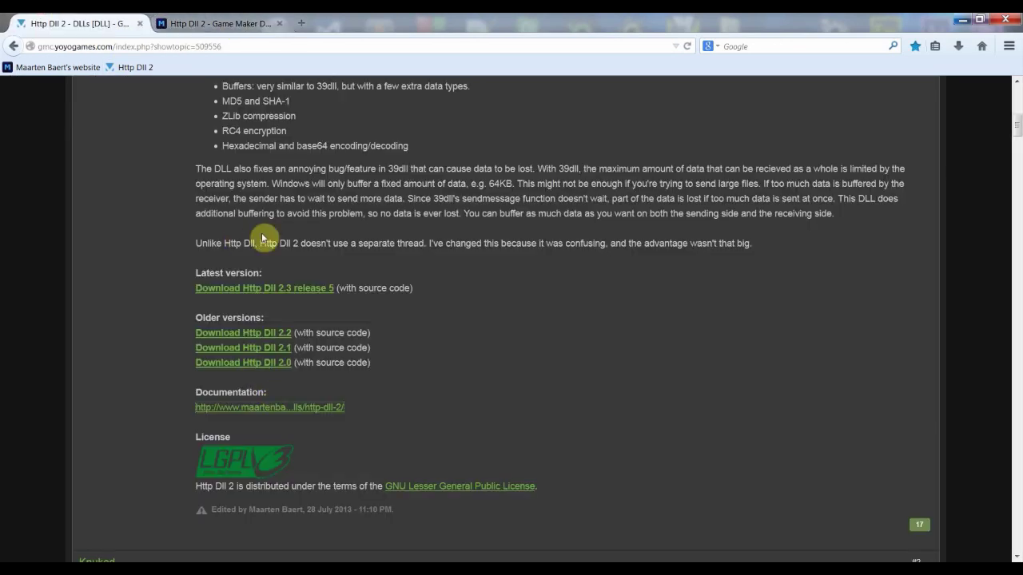
pyautogui.click(212, 23)
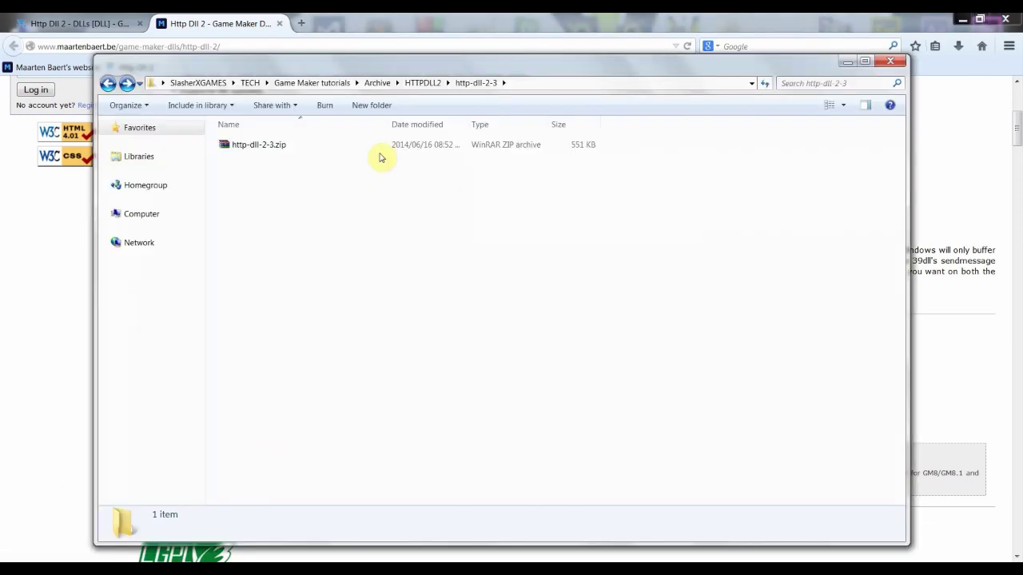
# Extract http-dll-2-3.zip into an http-dll-2-3 subfolder and open the inner http-dll-2-3 folder
pyautogui.click(276, 145)
pyautogui.rightClick(246, 156)
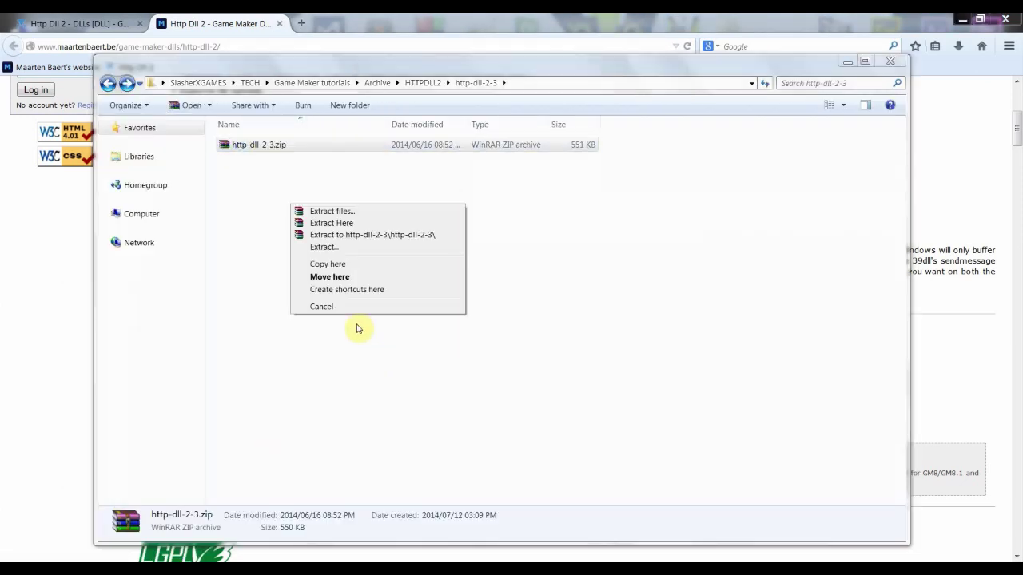
pyautogui.click(376, 231)
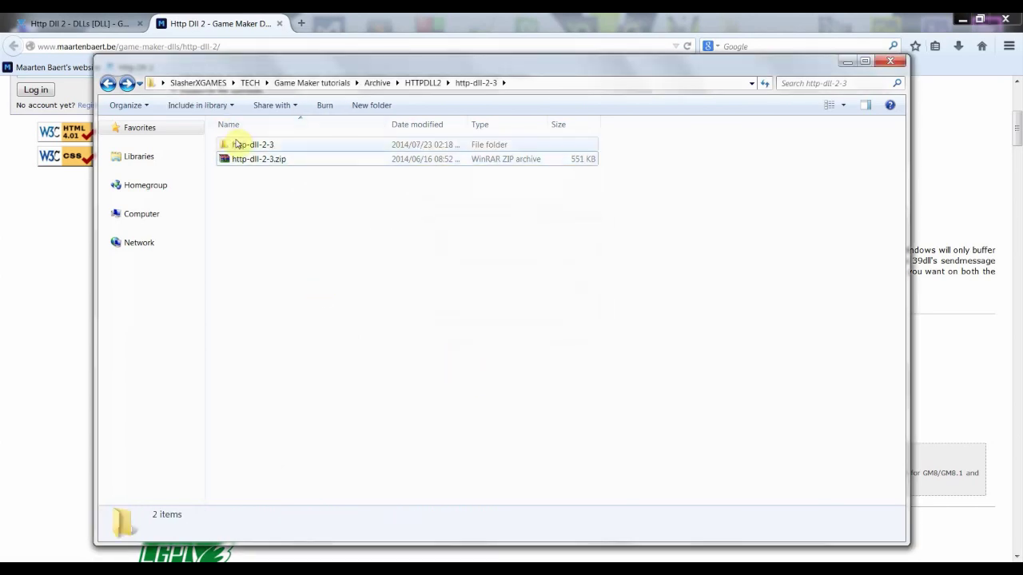
pyautogui.doubleClick(241, 145)
pyautogui.doubleClick(249, 149)
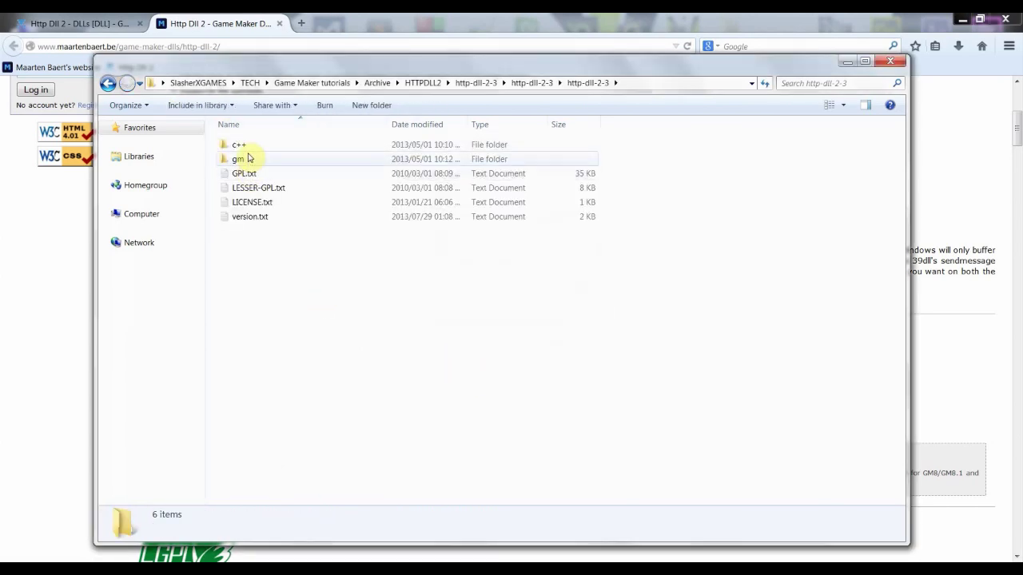
# View the license text in GPL.txt from the extracted folder and close the file
pyautogui.doubleClick(233, 174)
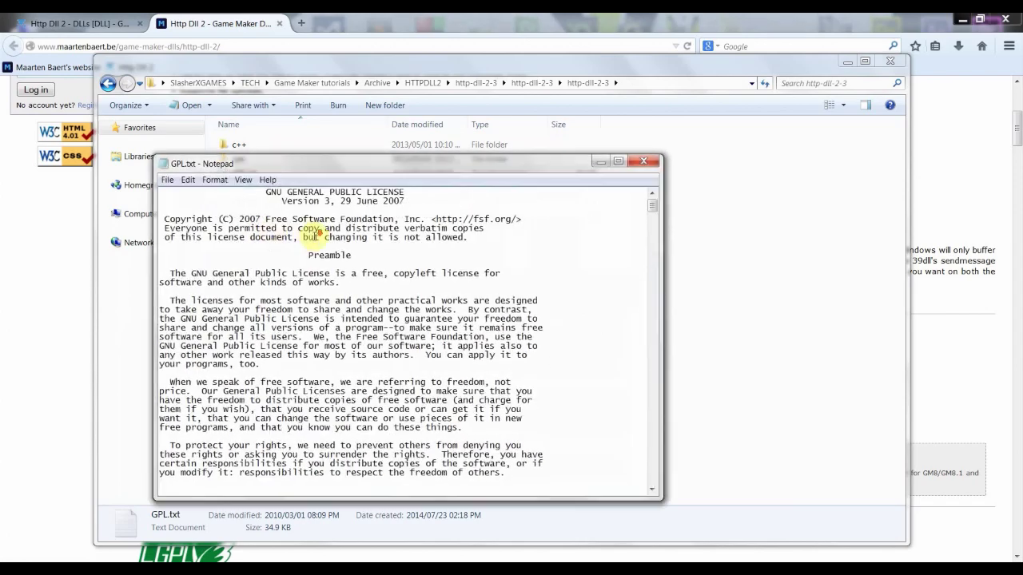
pyautogui.scroll(-4, 358, 269)
pyautogui.scroll(4, 366, 273)
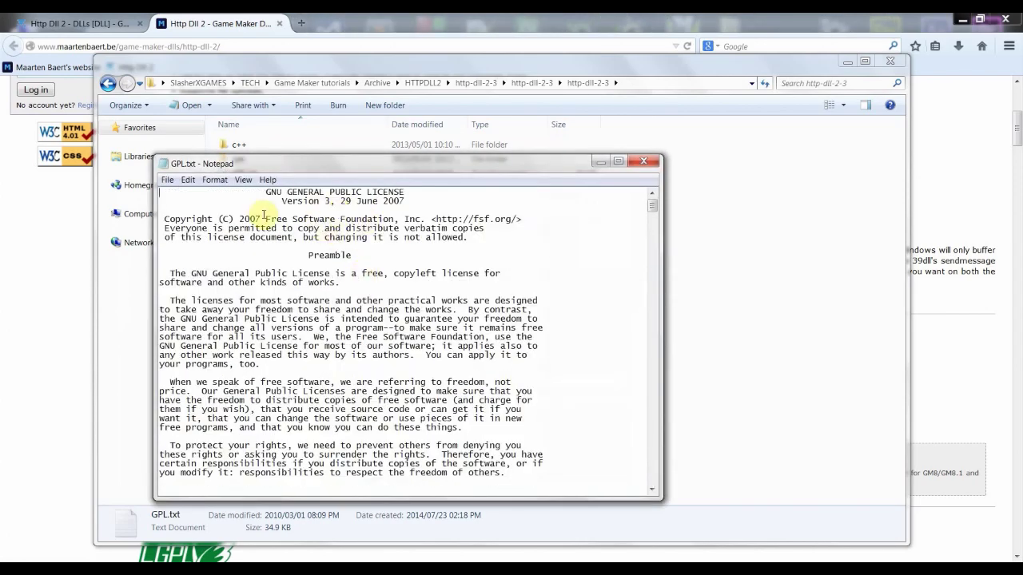
pyautogui.click(643, 161)
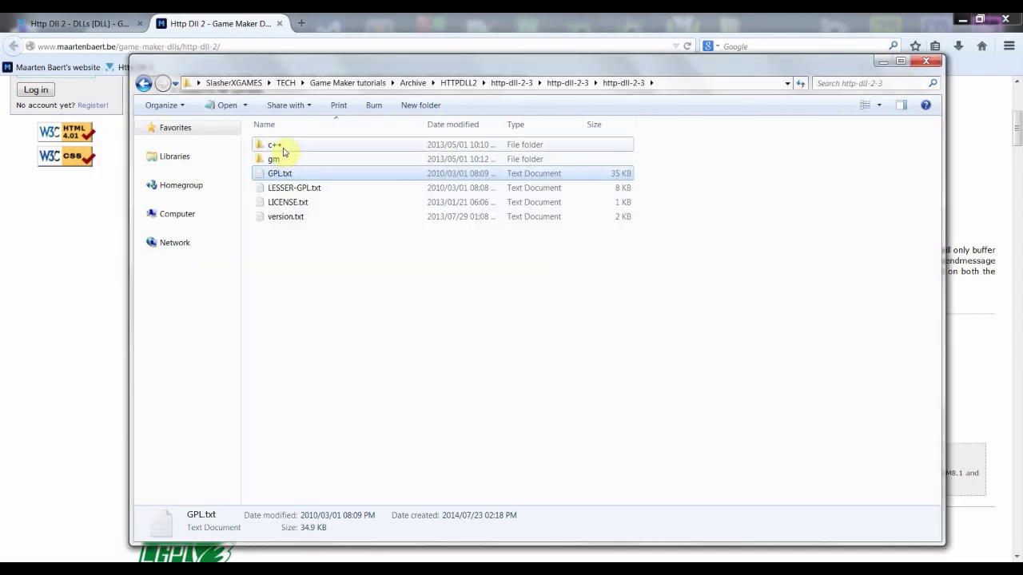
# Look through the source files in the c++ folder and return to the parent http-dll-2-3 folder
pyautogui.doubleClick(281, 144)
pyautogui.scroll(-1, 317, 429)
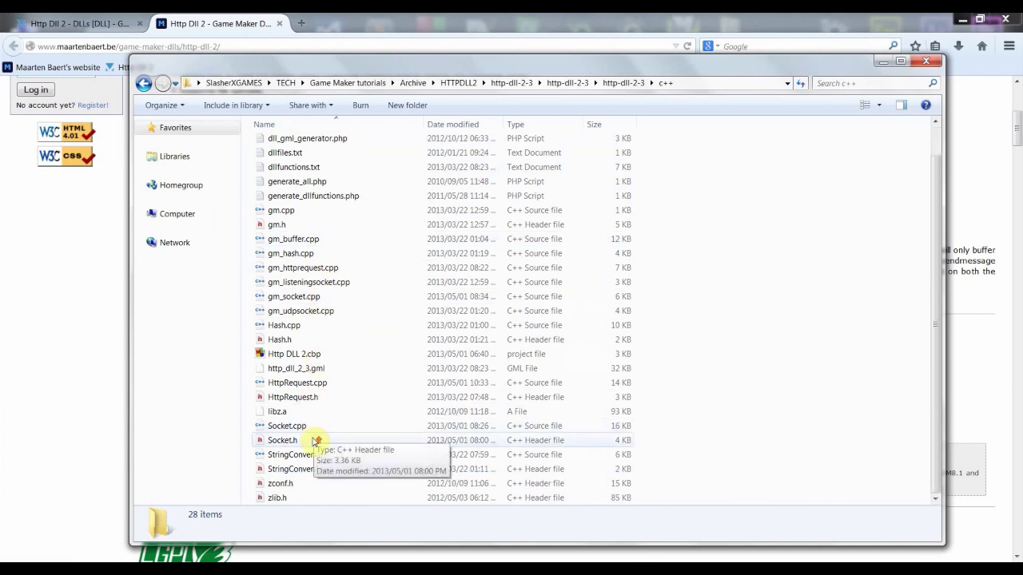
pyautogui.scroll(1, 318, 432)
pyautogui.scroll(-1, 644, 384)
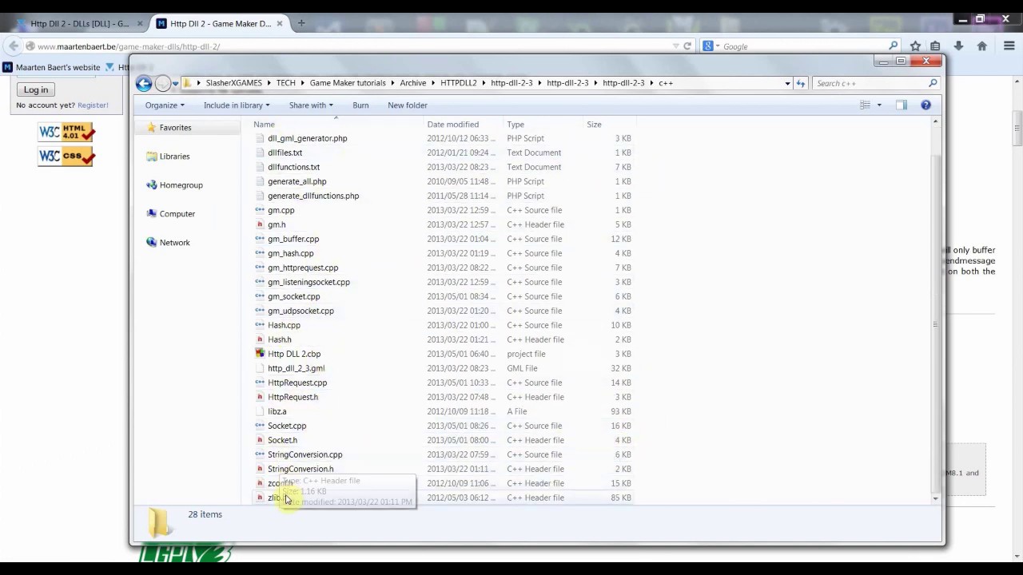
pyautogui.scroll(1, 300, 467)
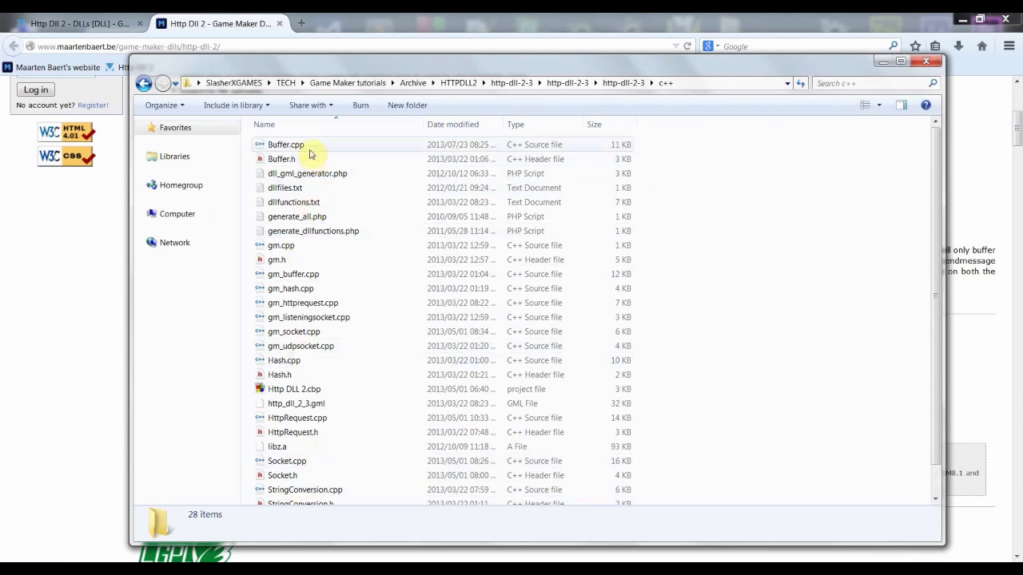
pyautogui.click(143, 83)
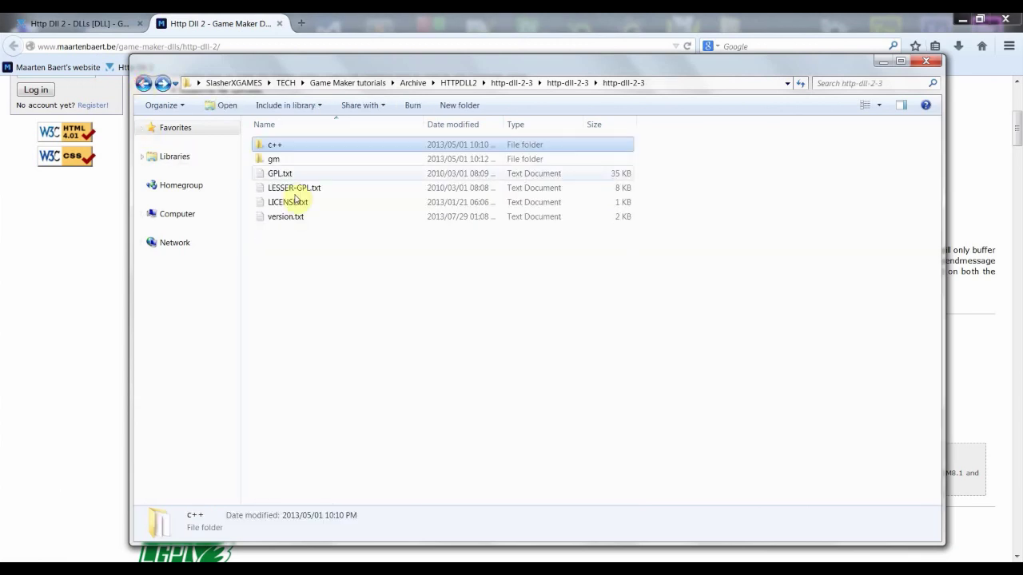
# Open the gm folder and point out its extension files, highlighting http_dll_2_3_studio.ged and http_dll_2_3_studio.gex before clearing the selection
pyautogui.doubleClick(308, 163)
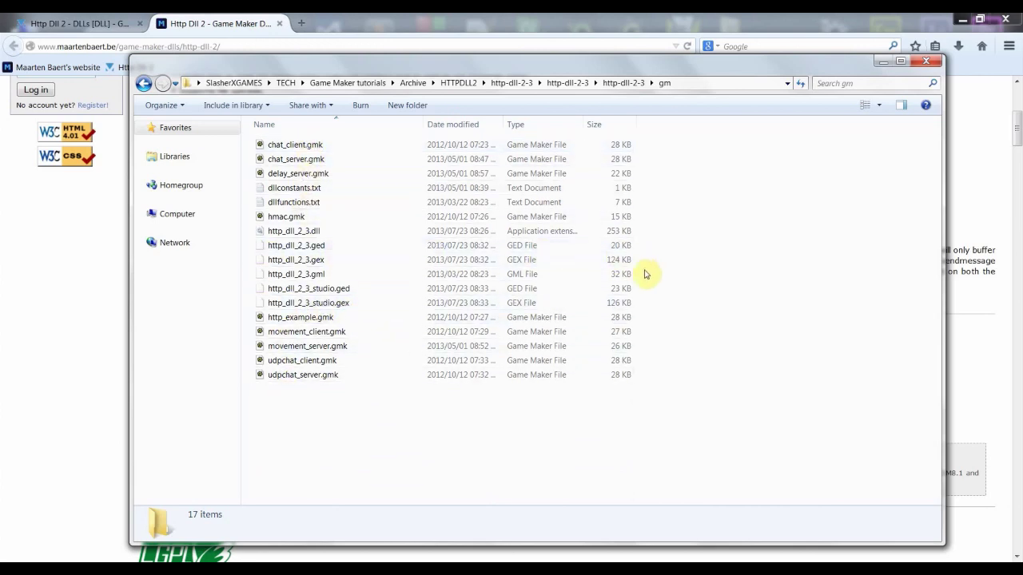
pyautogui.click(254, 275)
pyautogui.click(249, 274)
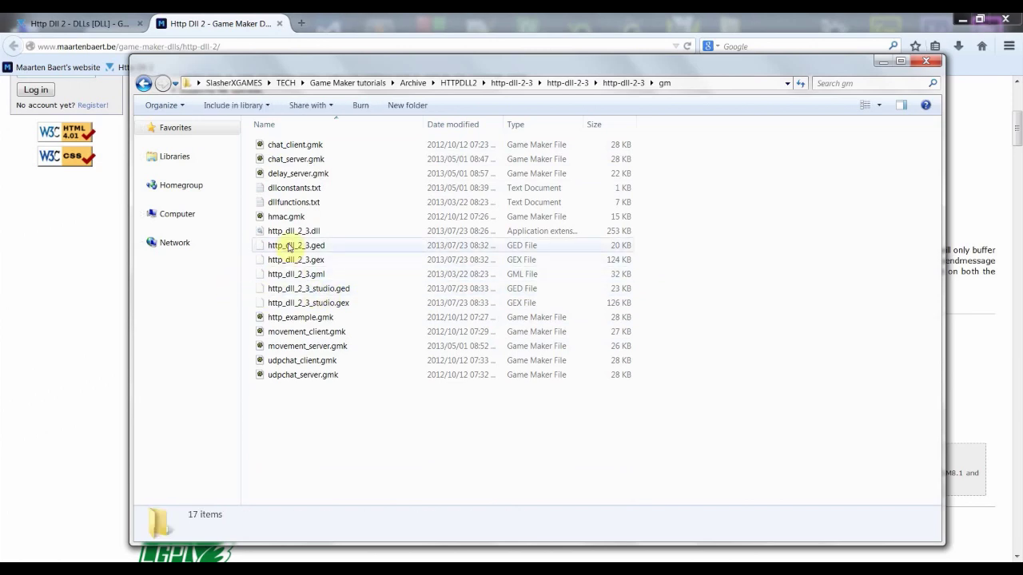
pyautogui.click(246, 291)
pyautogui.moveTo(248, 293); pyautogui.dragTo(348, 298)
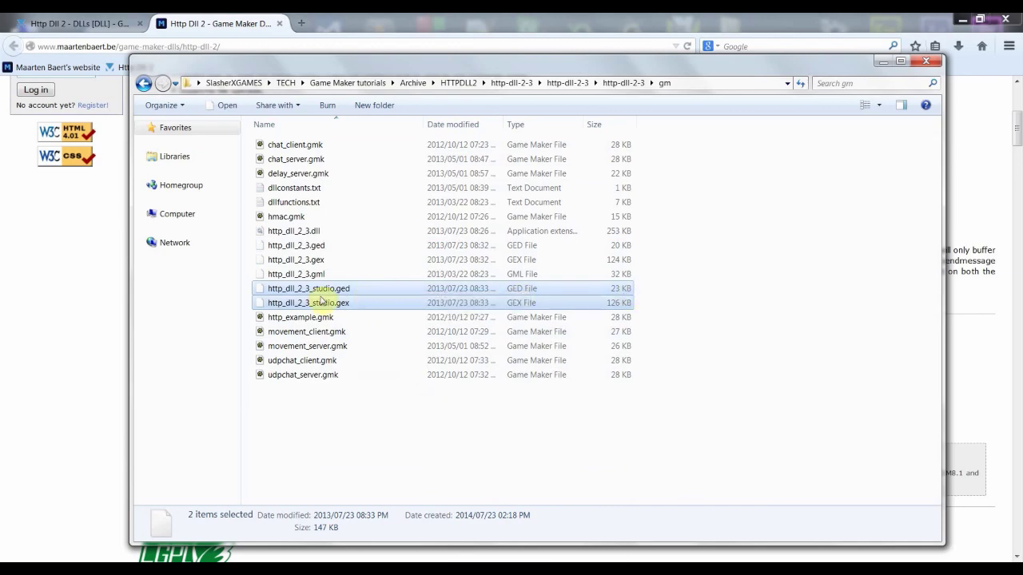
pyautogui.click(333, 396)
# Switch to the browser, review the feature list on the Http Dll 2 documentation page, and close the forum post's page
pyautogui.click(296, 54)
pyautogui.scroll(5, 124, 260)
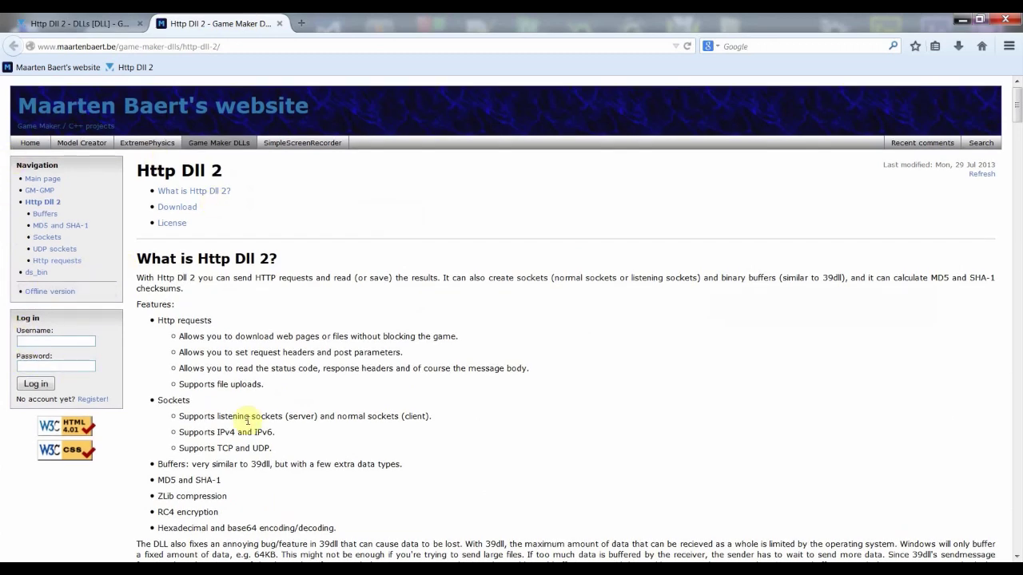
pyautogui.scroll(-5, 248, 418)
pyautogui.scroll(5, 248, 418)
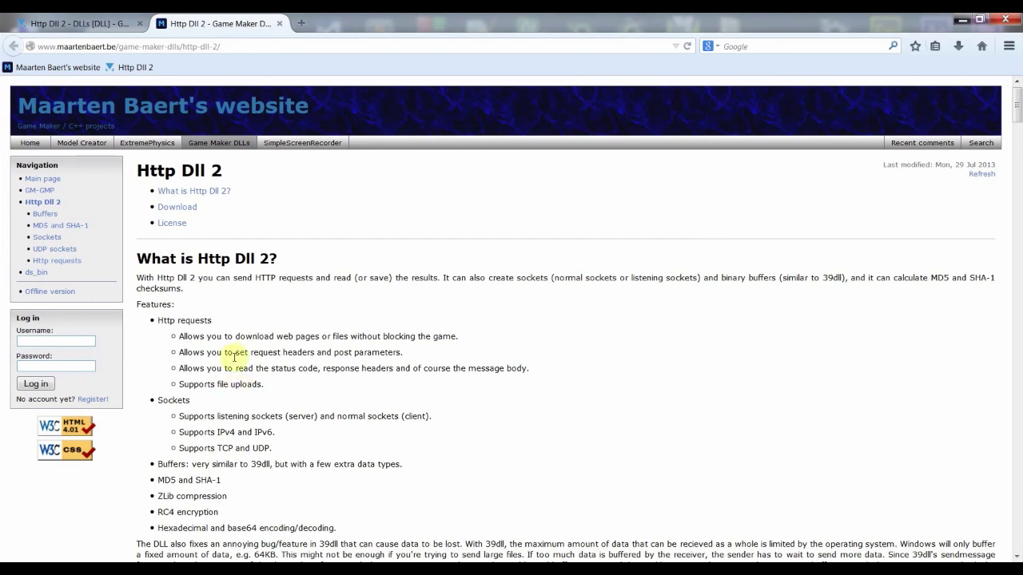
pyautogui.click(140, 24)
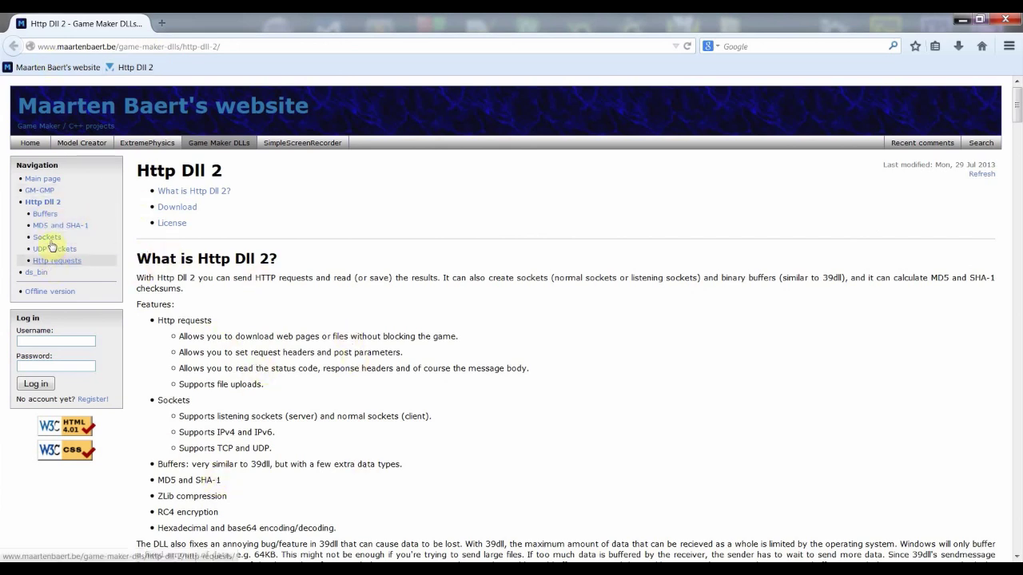
# Open the Buffers documentation, browse its list of buffer functions, and switch back to the gm folder in Windows Explorer
pyautogui.click(50, 215)
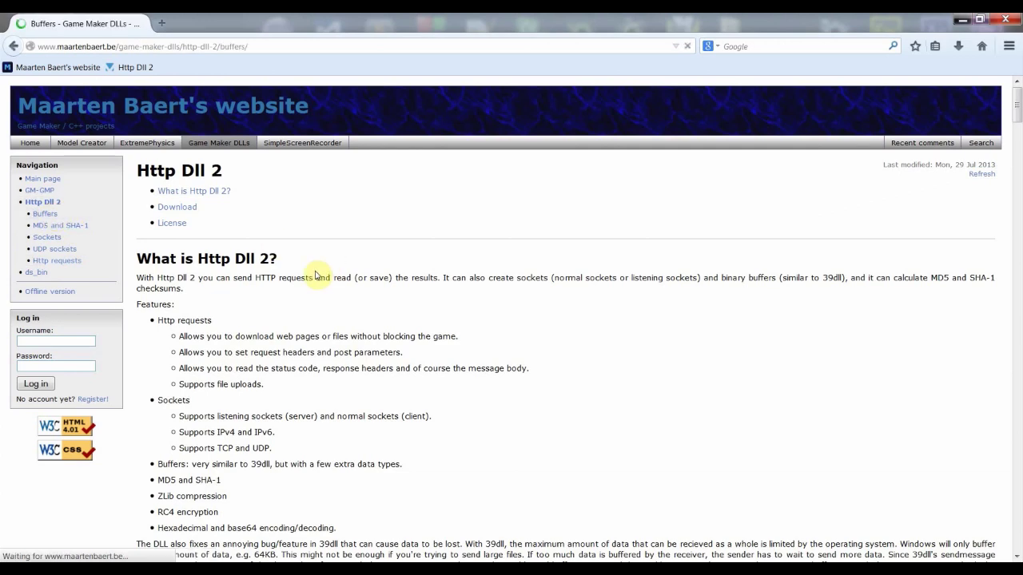
pyautogui.scroll(-10, 316, 275)
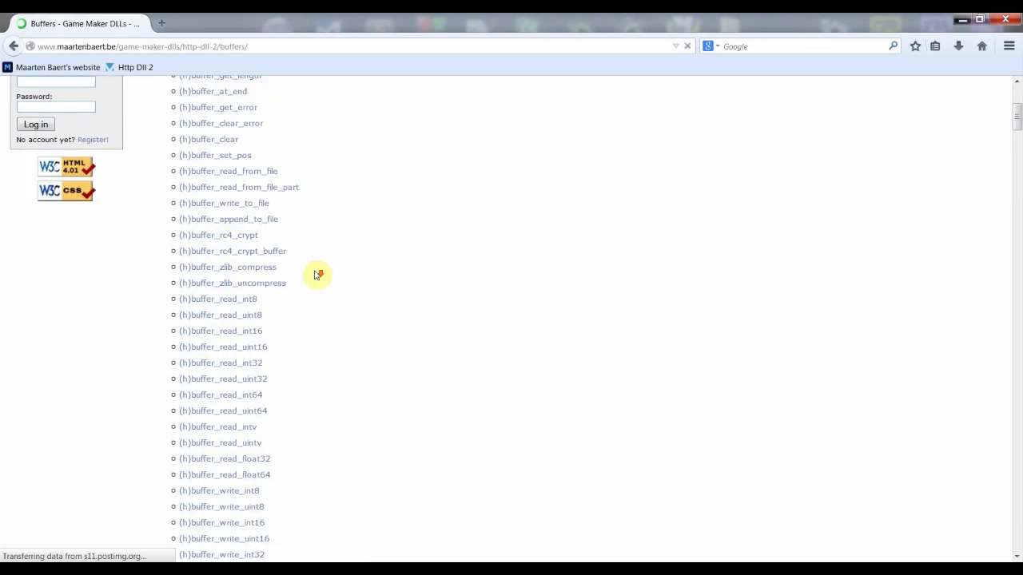
pyautogui.scroll(10, 258, 296)
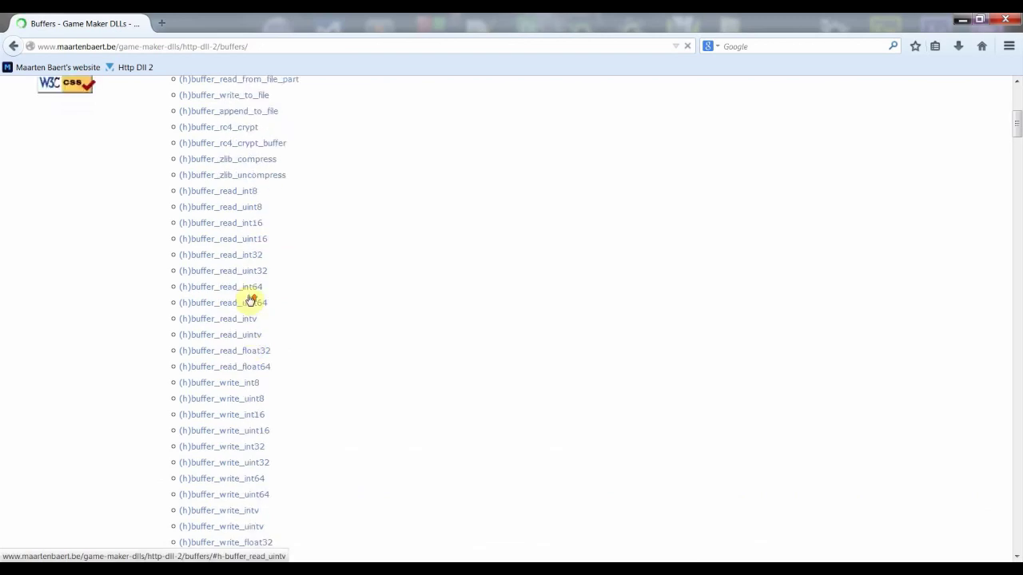
pyautogui.scroll(2, 255, 291)
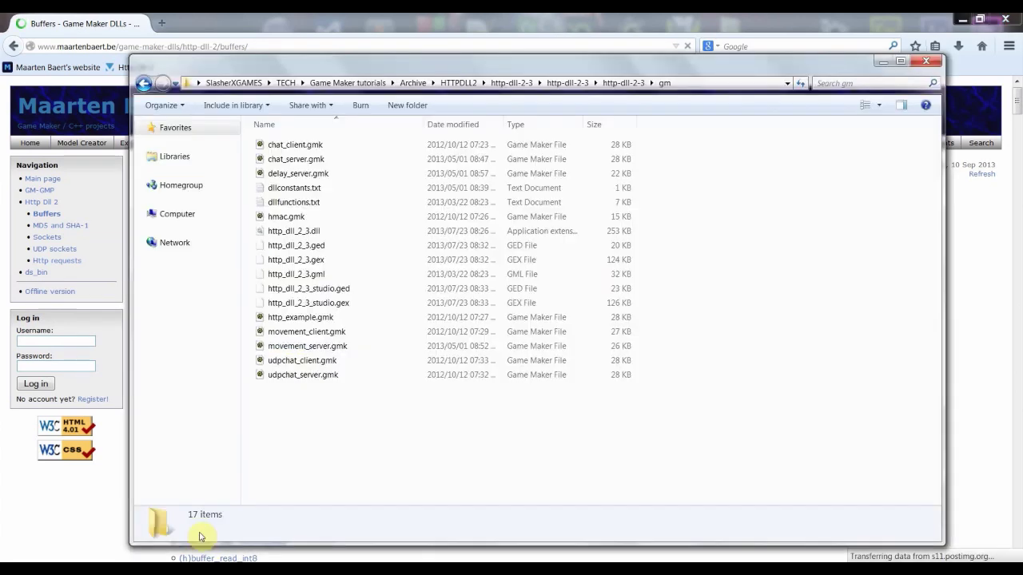
pyautogui.hotkey('alt', 'Tab')
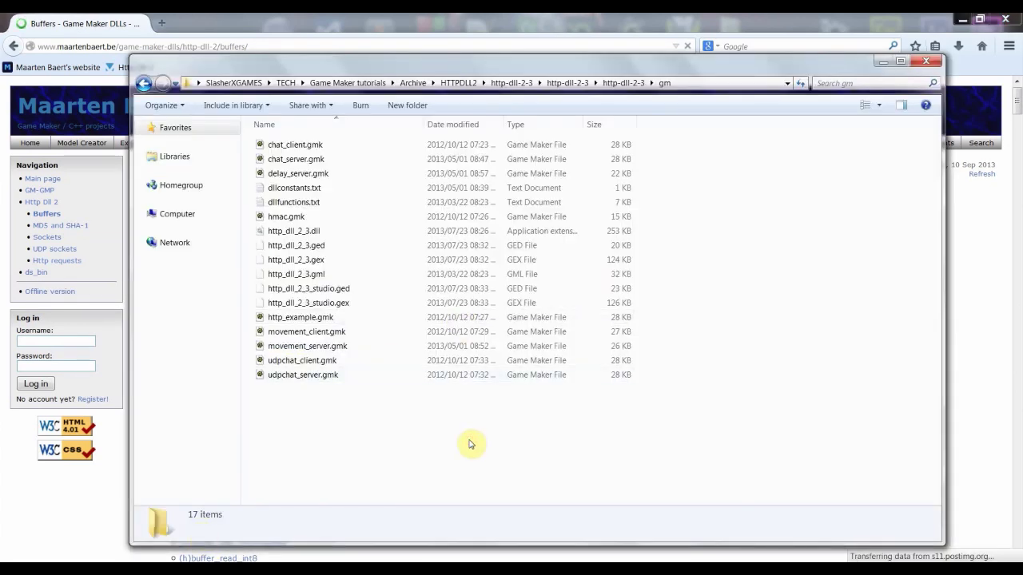